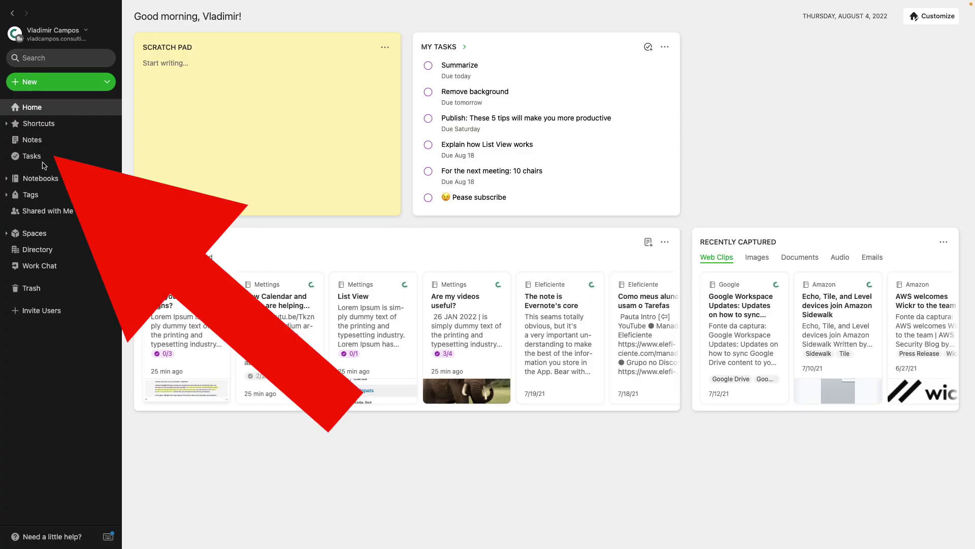
# Turn on default task reminders at due time plus a second one 1 day before.
pyautogui.click(44, 159)
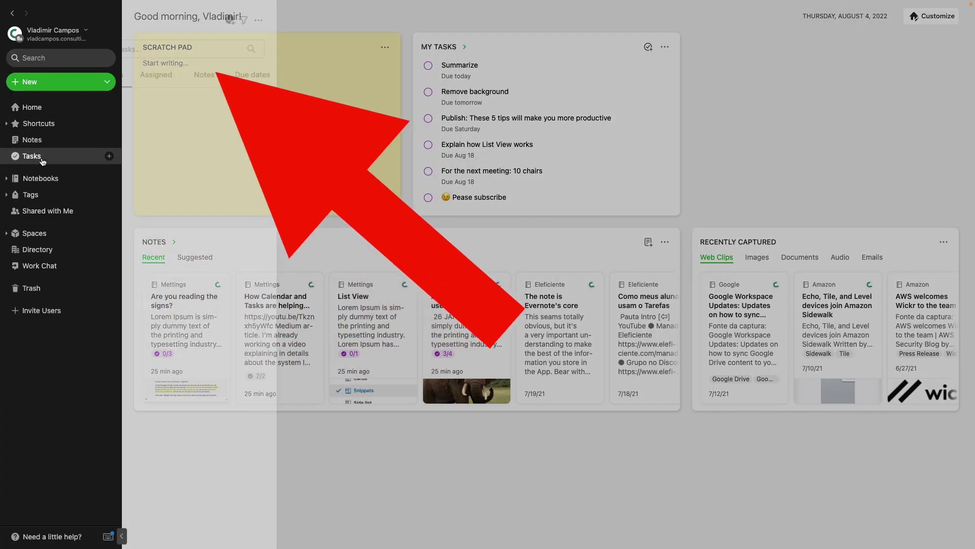
pyautogui.click(297, 20)
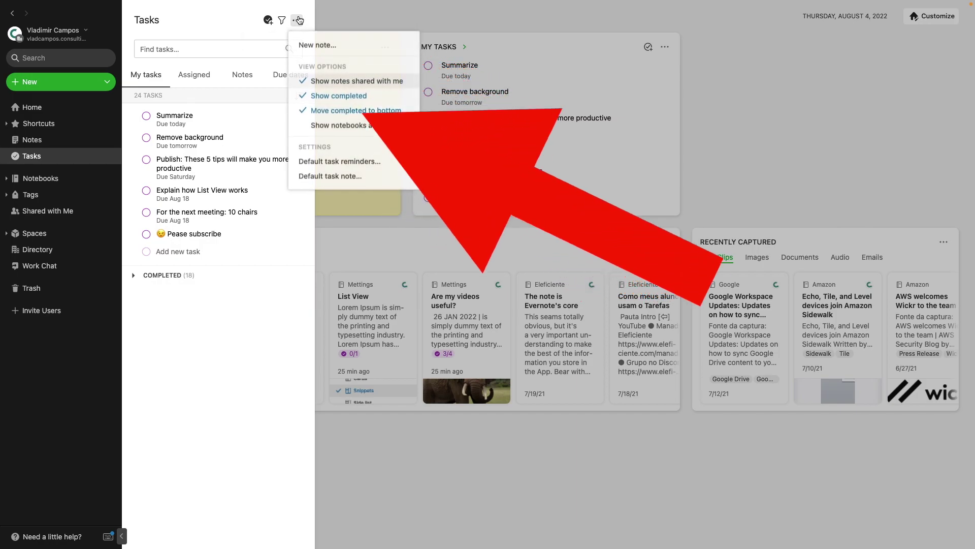
pyautogui.click(396, 161)
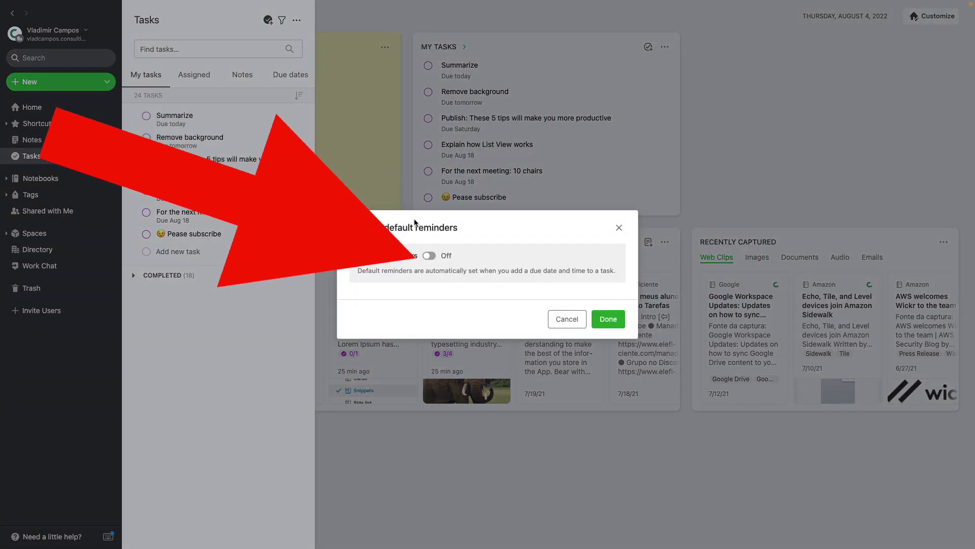
pyautogui.click(429, 256)
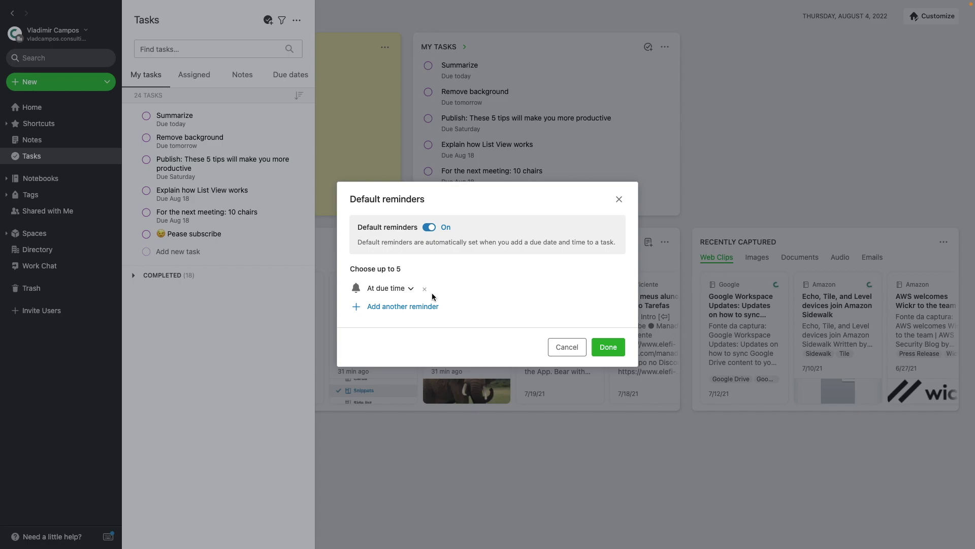
pyautogui.click(429, 307)
pyautogui.click(409, 297)
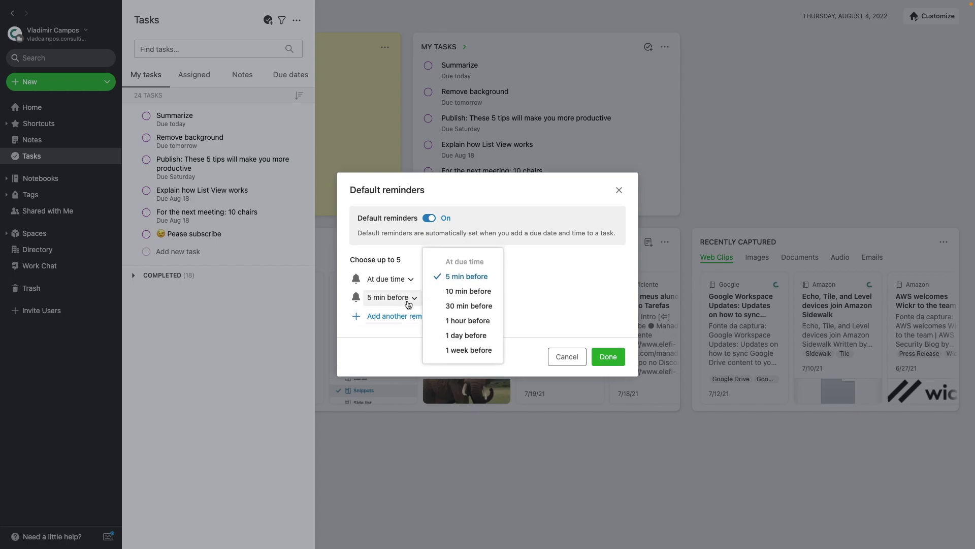
pyautogui.click(485, 335)
pyautogui.click(616, 357)
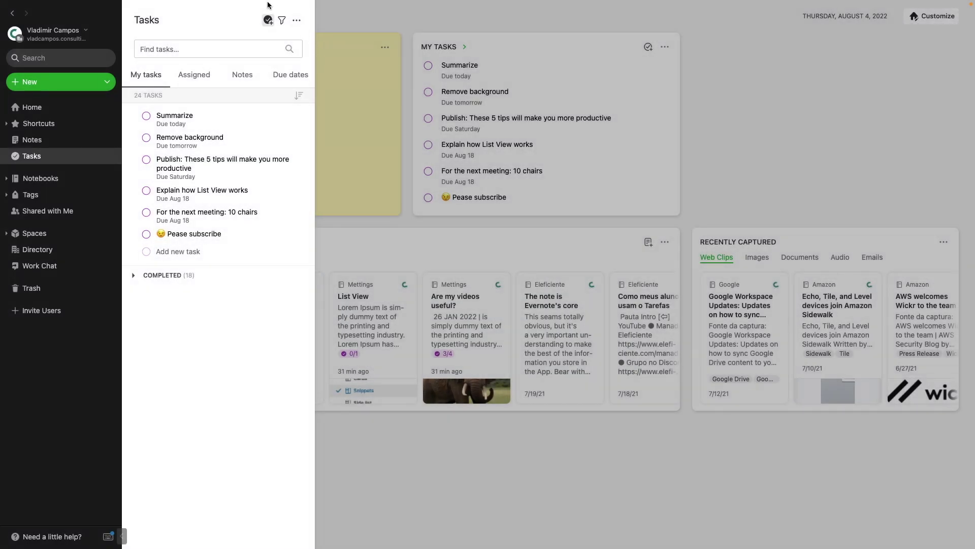
# Create 'New task' in Things to do, due tomorrow (August 5) at 10:00 AM.
pyautogui.click(267, 22)
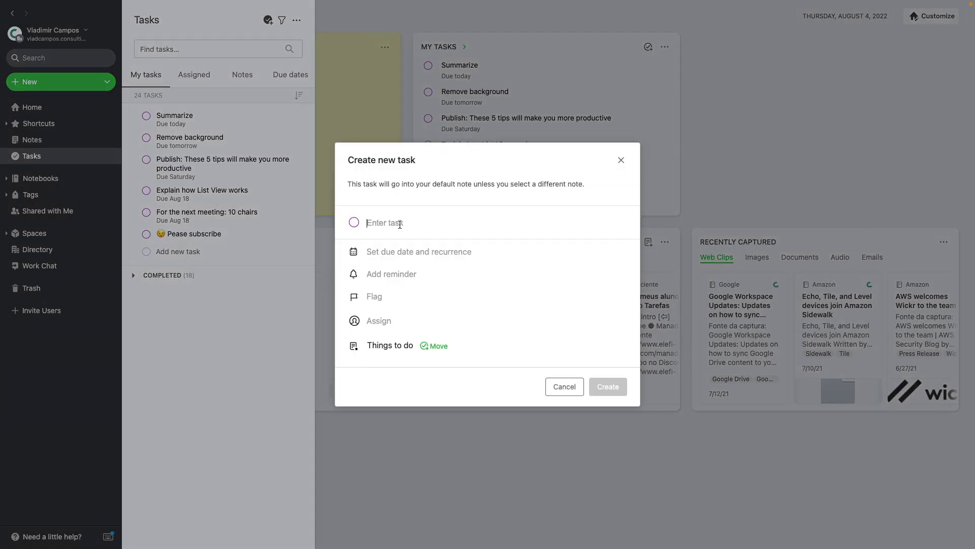
pyautogui.click(443, 257)
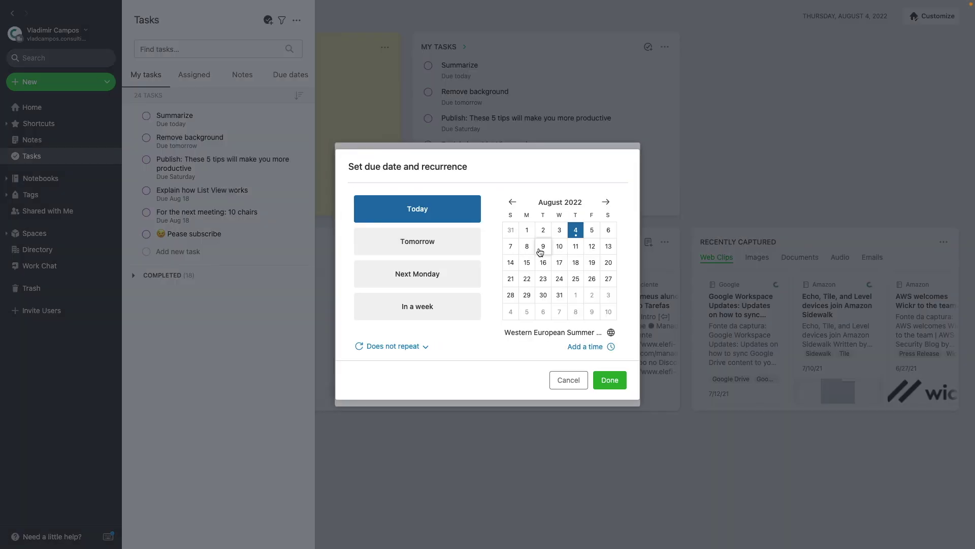
pyautogui.click(592, 231)
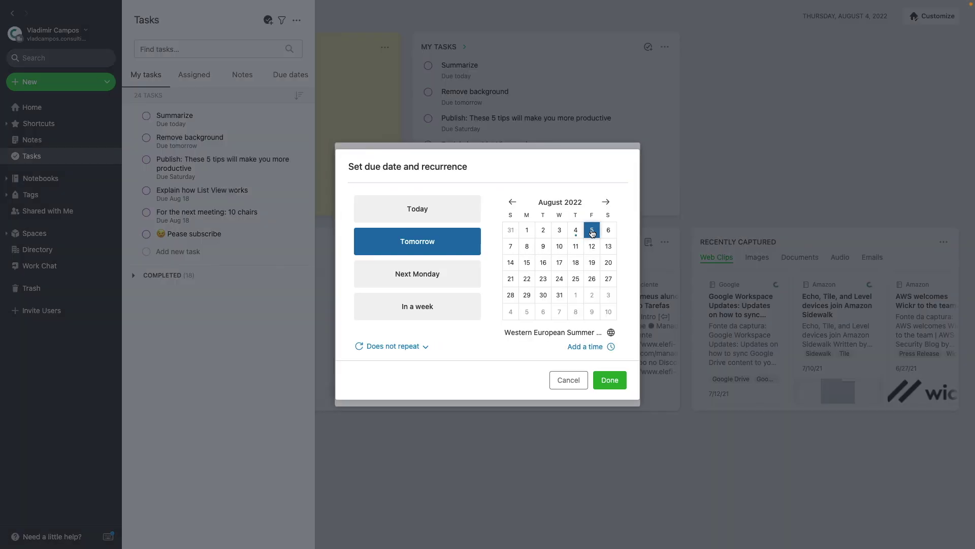
pyautogui.click(589, 346)
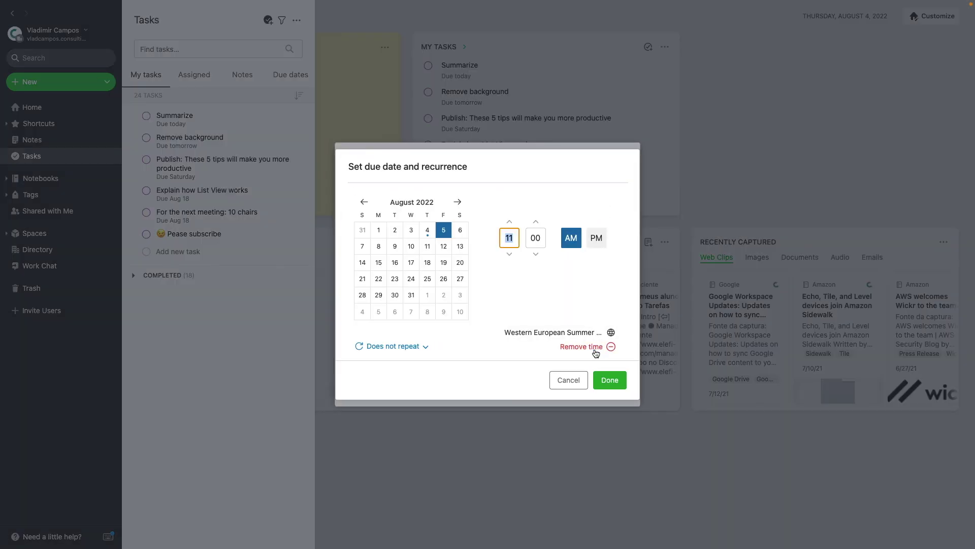
pyautogui.click(615, 387)
pyautogui.click(614, 411)
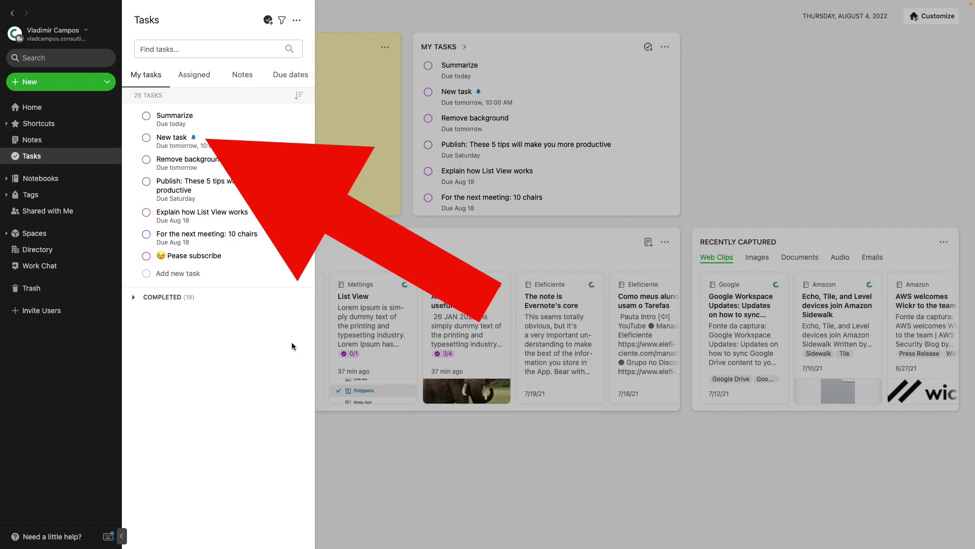
# Create a new empty note, '2do', as the default task note.
pyautogui.click(297, 21)
pyautogui.click(331, 177)
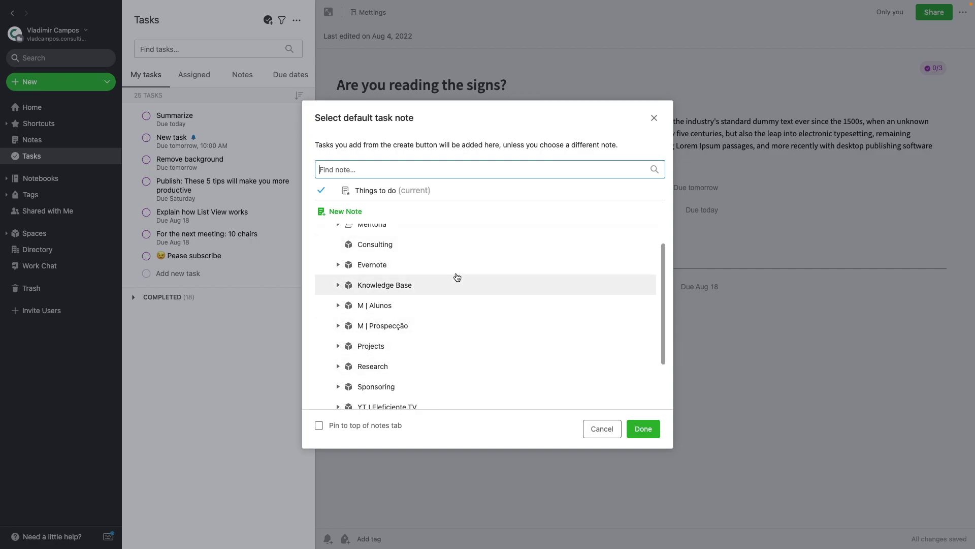
pyautogui.click(349, 216)
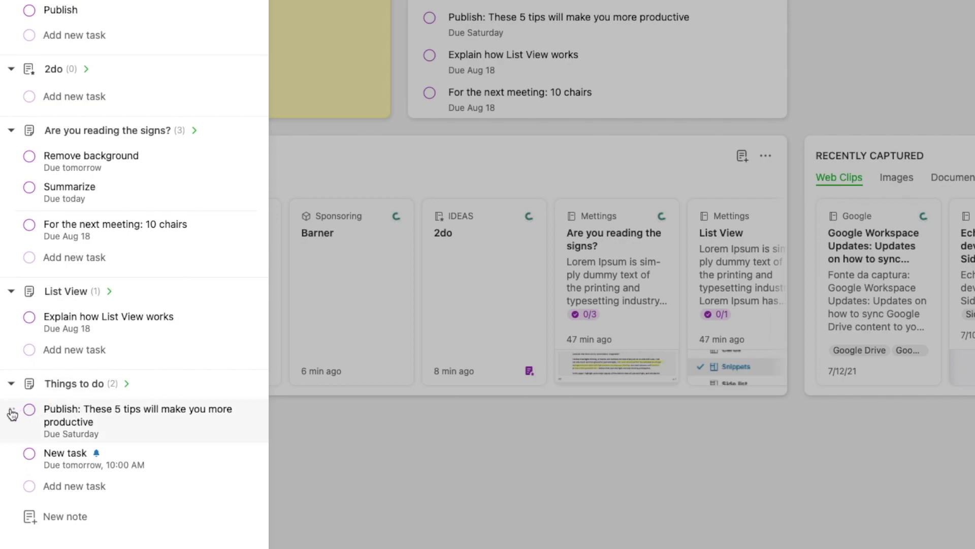
# Drag the Publish and New task items from Things to do into the 2do note.
pyautogui.moveTo(12, 416); pyautogui.dragTo(46, 97)
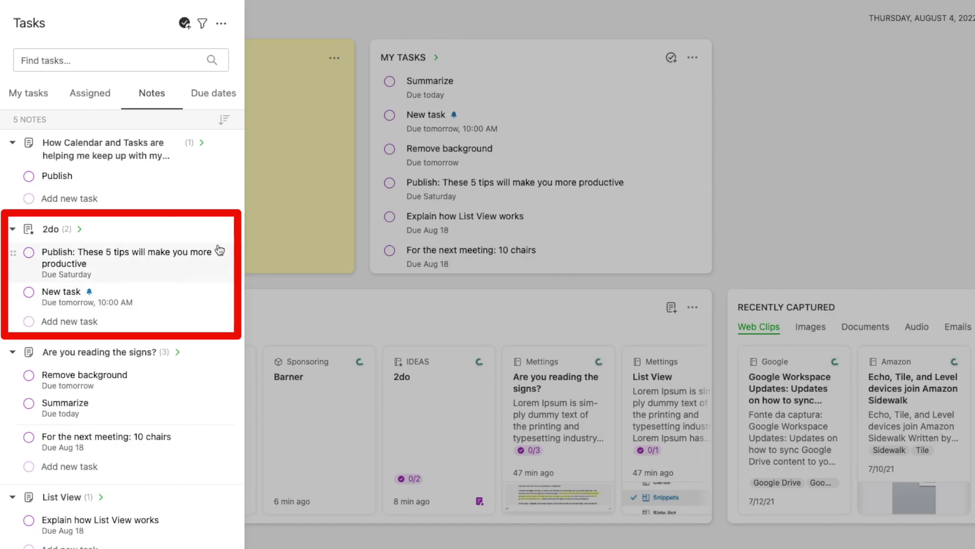
# Enable 'Pin to top of notes tab' for the 2do default task note.
pyautogui.click(221, 23)
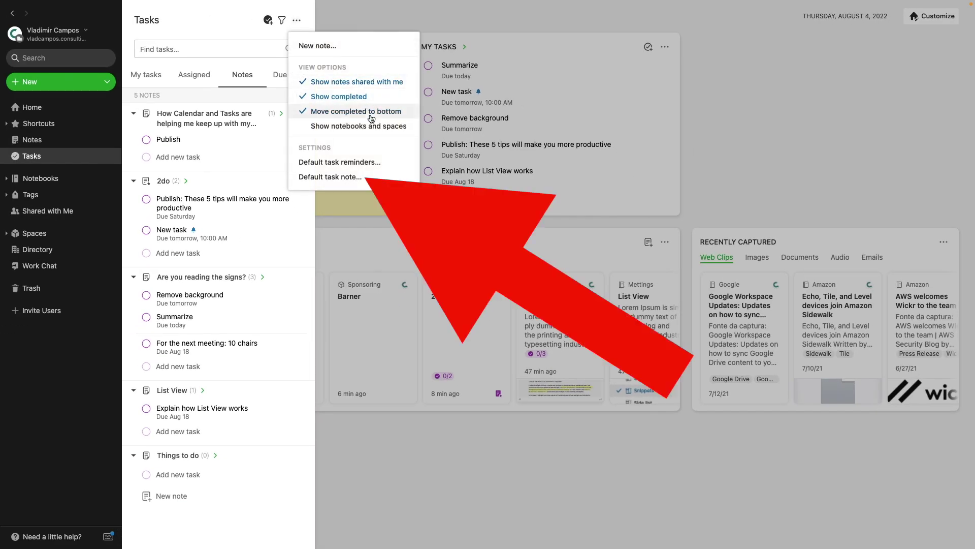
pyautogui.click(379, 175)
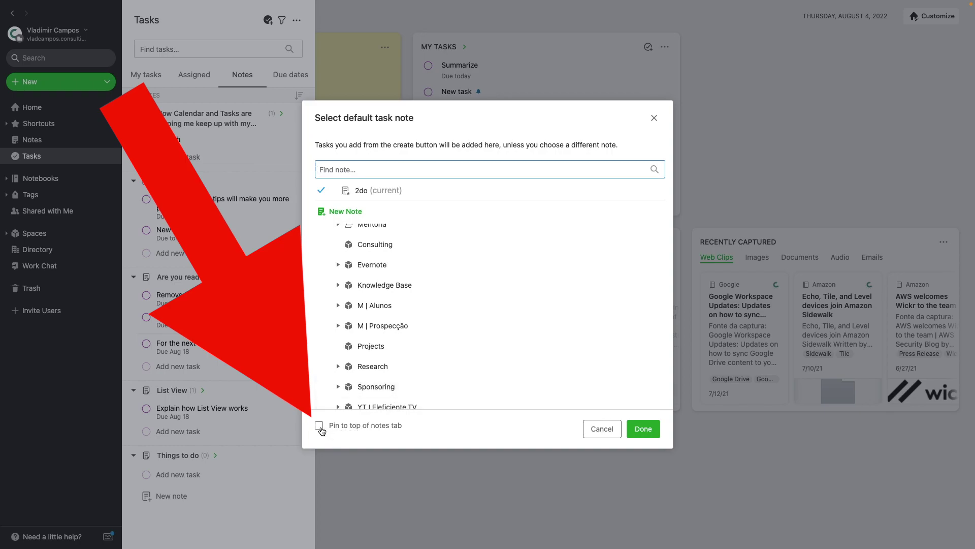
pyautogui.click(638, 431)
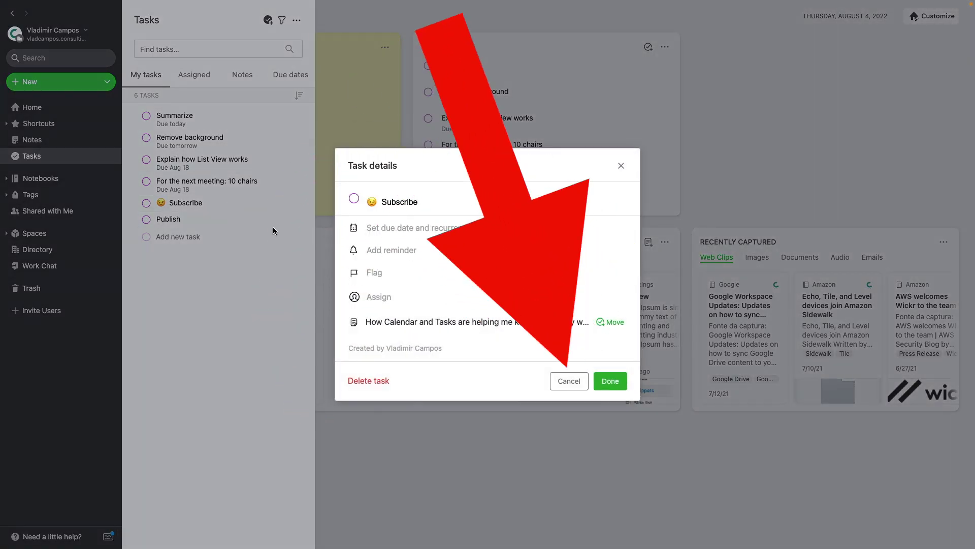
# Flag the Subscribe task and check off Remove background and Summarize.
pyautogui.click(609, 382)
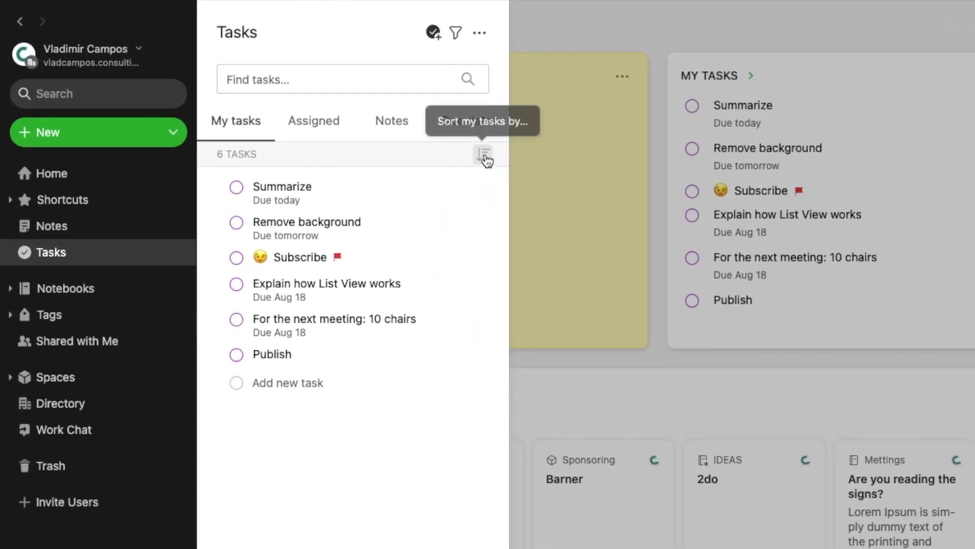
pyautogui.click(484, 154)
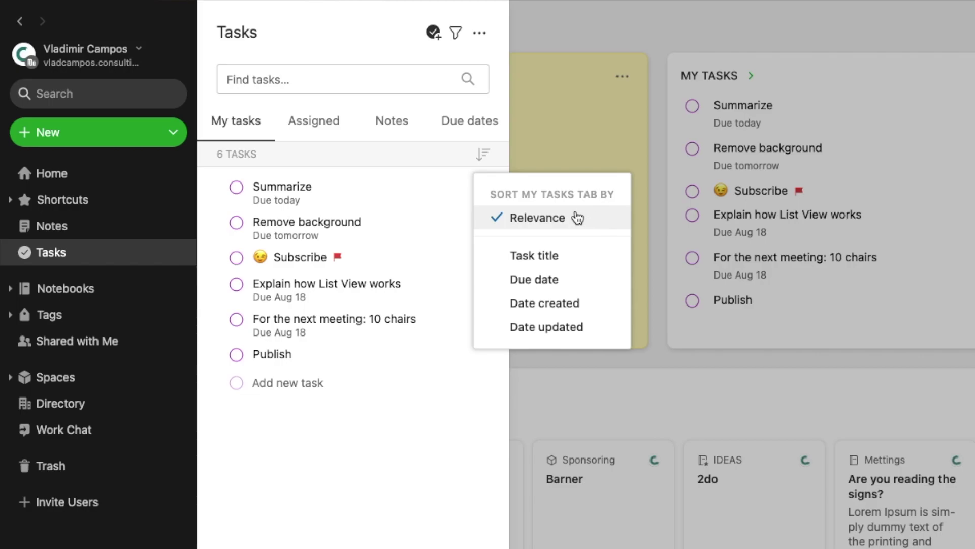
pyautogui.click(236, 223)
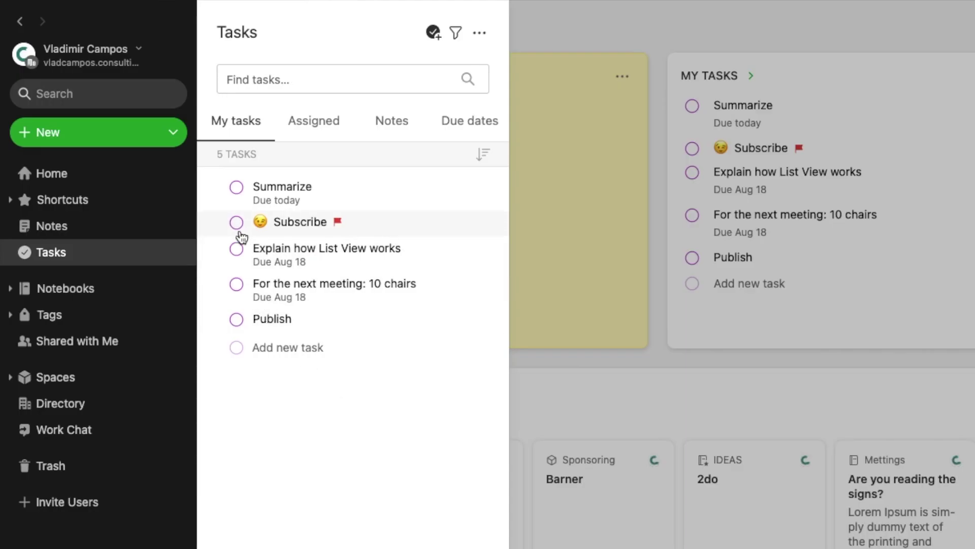
pyautogui.click(238, 189)
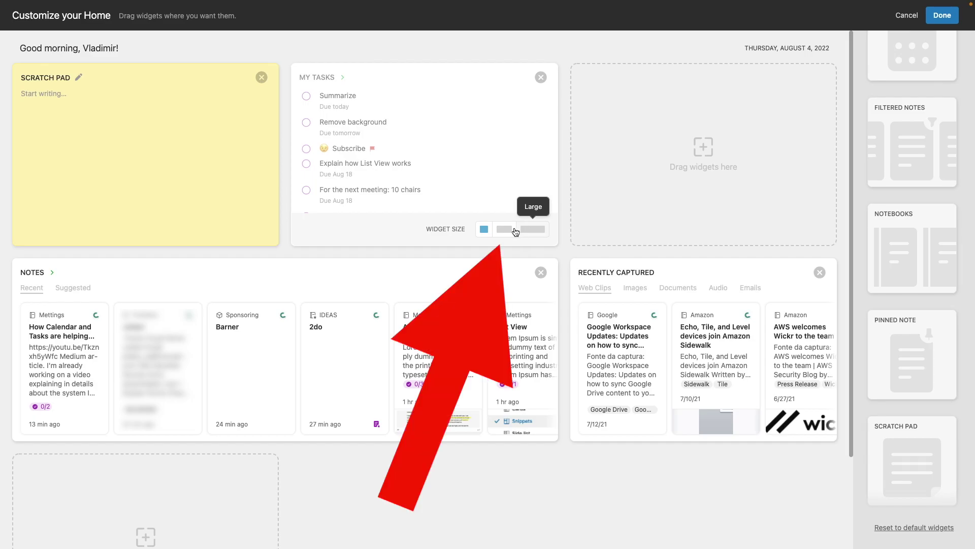
# Set the My Tasks widget size to Large in Home customization.
pyautogui.click(503, 233)
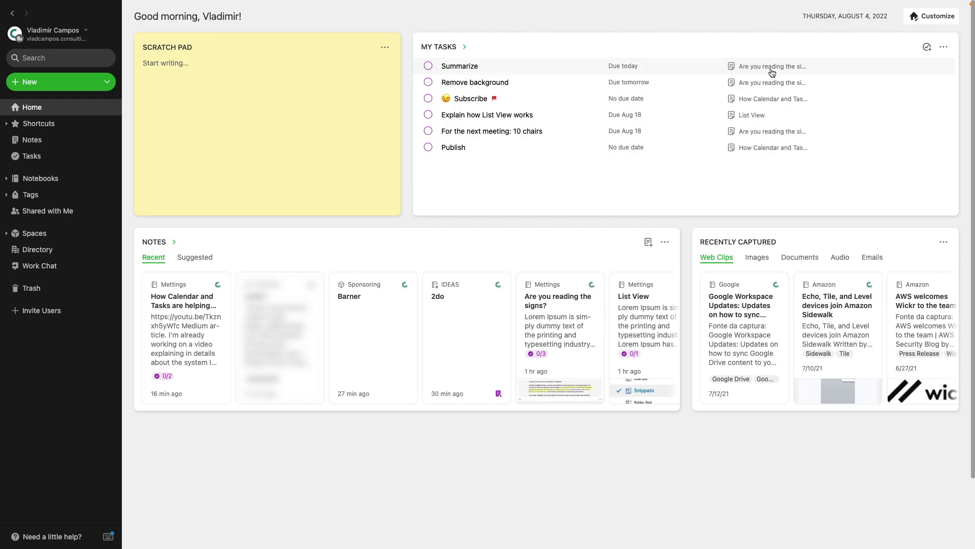
# Open the Summarize task from 'Are you reading the signs?' and close its Task details.
pyautogui.click(771, 68)
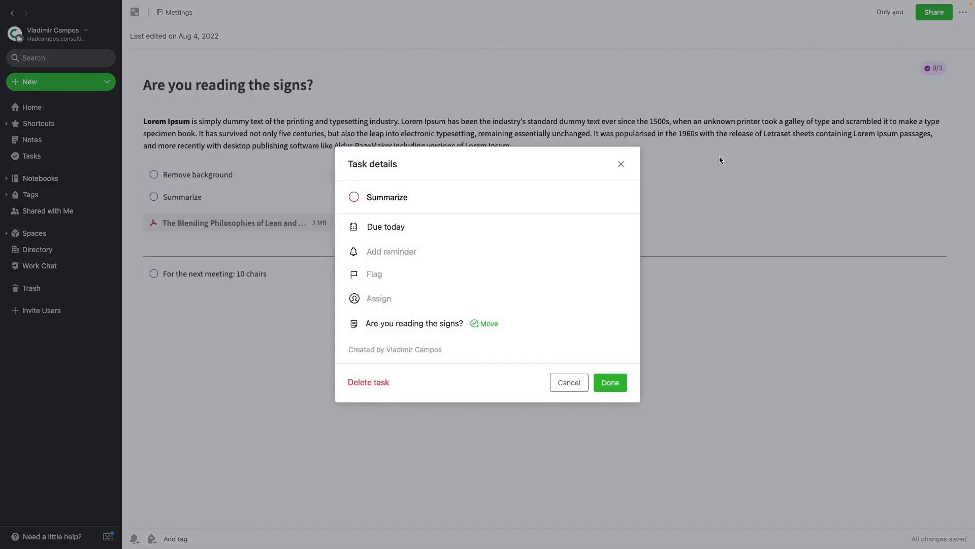
pyautogui.click(621, 165)
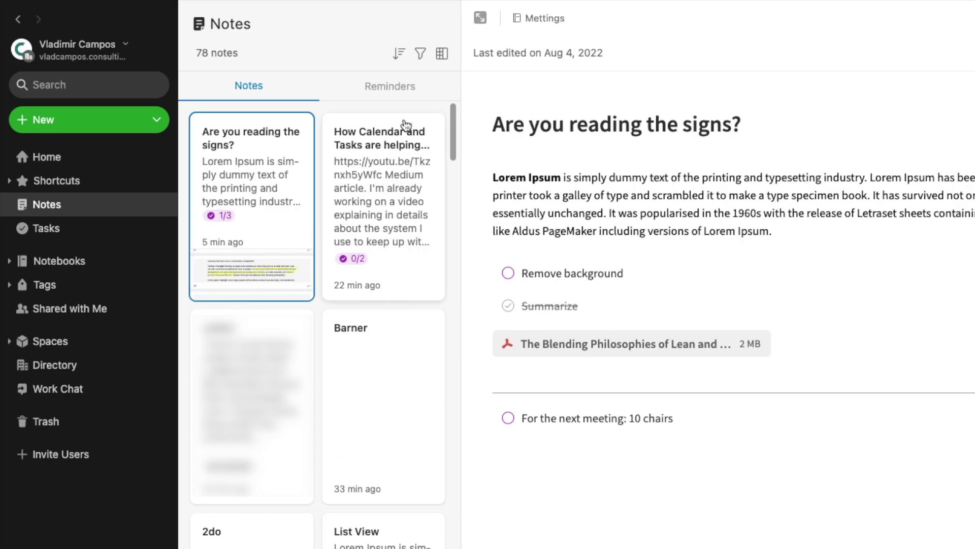
# Filter notes to Located in Mettings and Contains 'Tasks: not completed'.
pyautogui.click(420, 53)
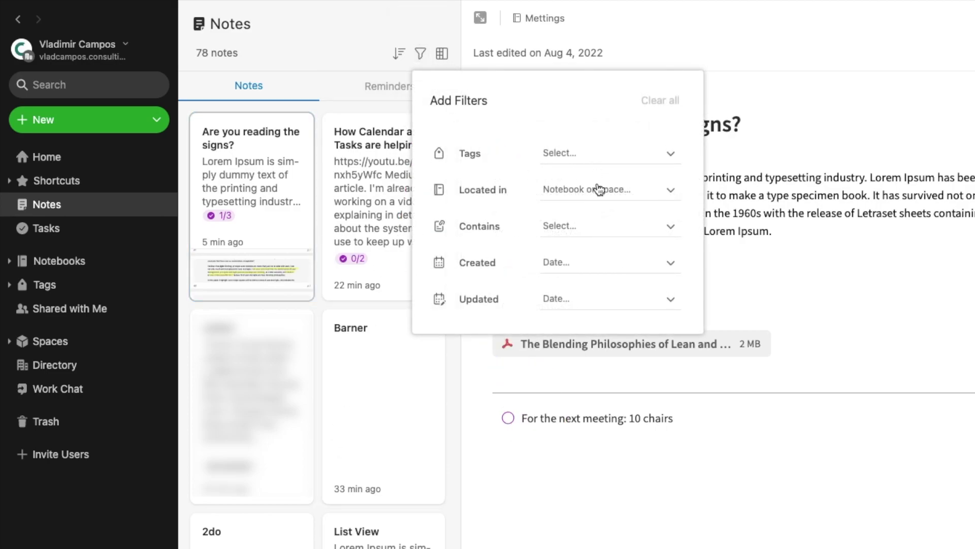
pyautogui.click(600, 189)
pyautogui.write('m')
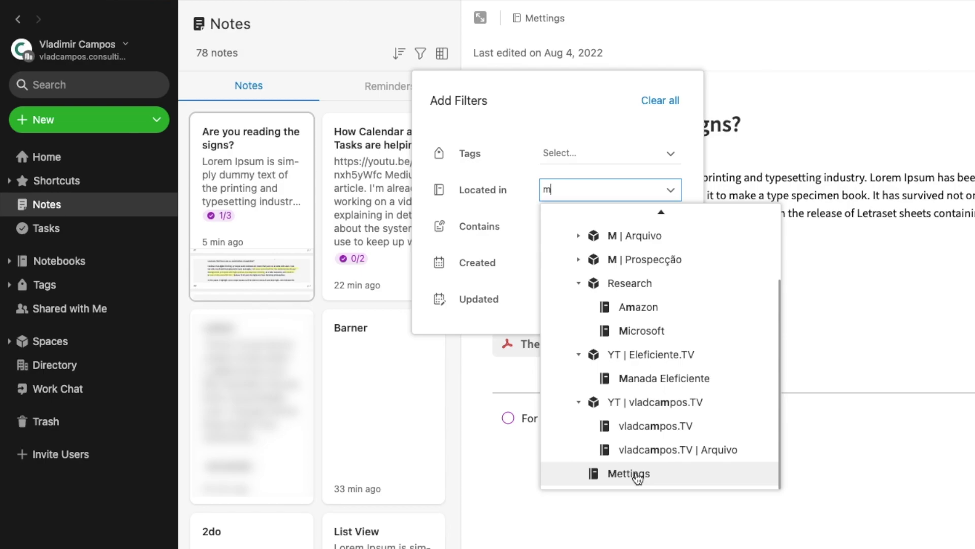
pyautogui.click(636, 474)
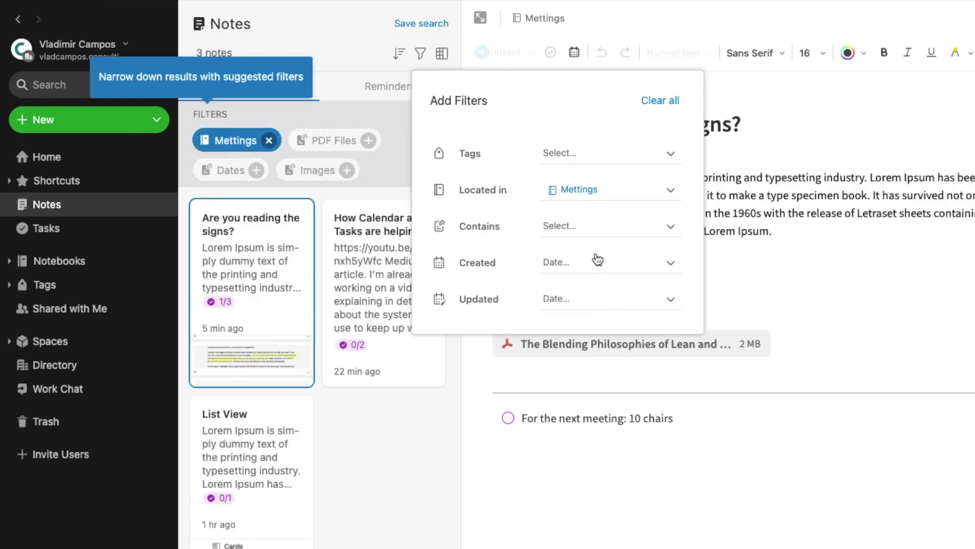
pyautogui.click(590, 232)
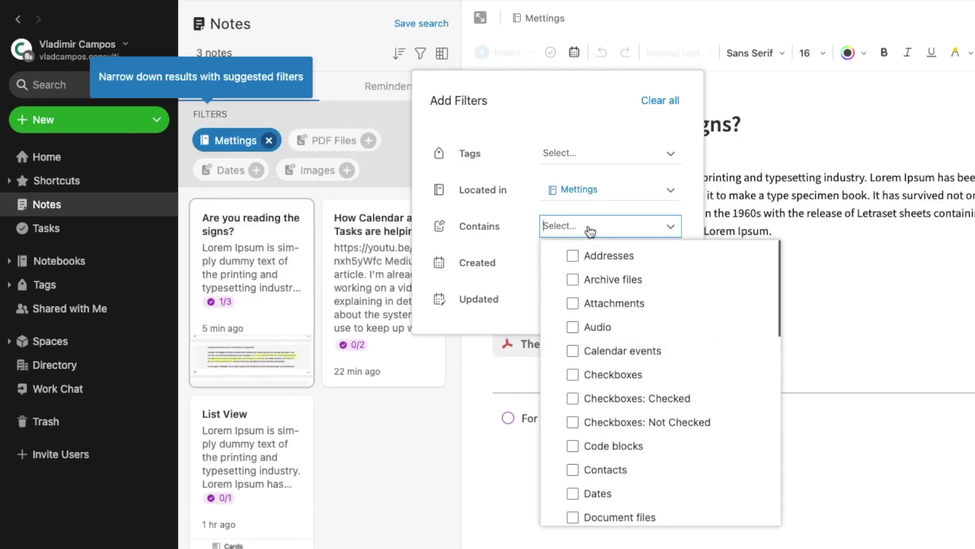
pyautogui.write('tas')
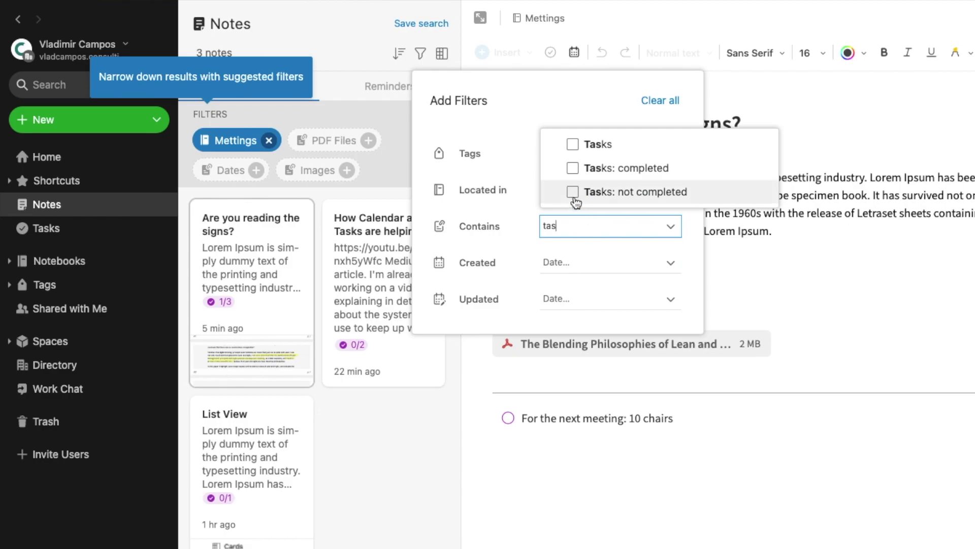
pyautogui.click(573, 193)
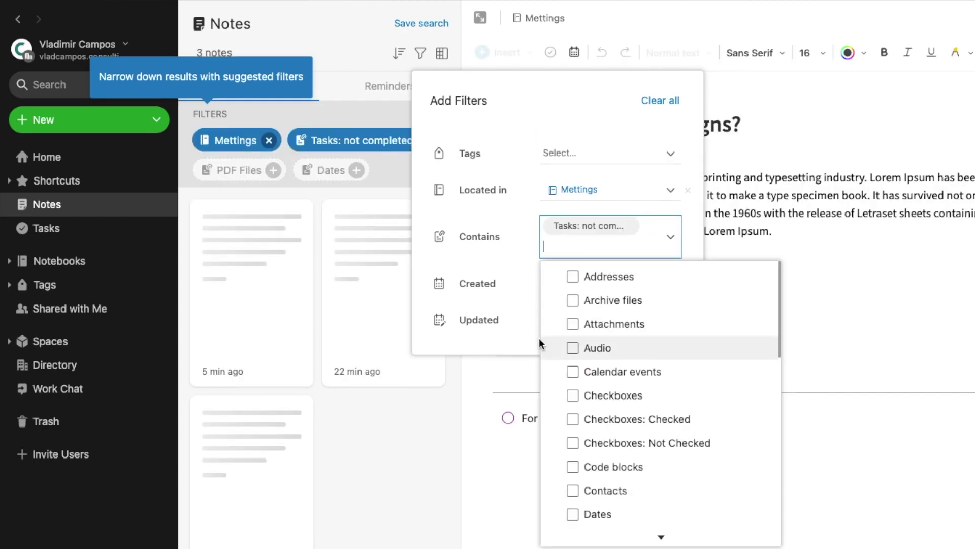
pyautogui.click(525, 333)
pyautogui.click(419, 494)
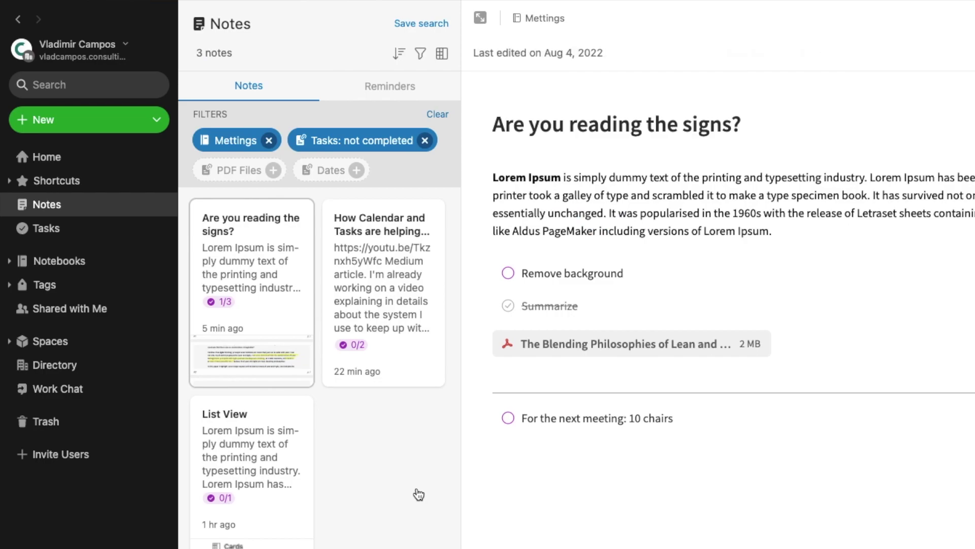
# Save the filtered view as search 'Meeting Tasks', also added to Shortcuts.
pyautogui.click(417, 25)
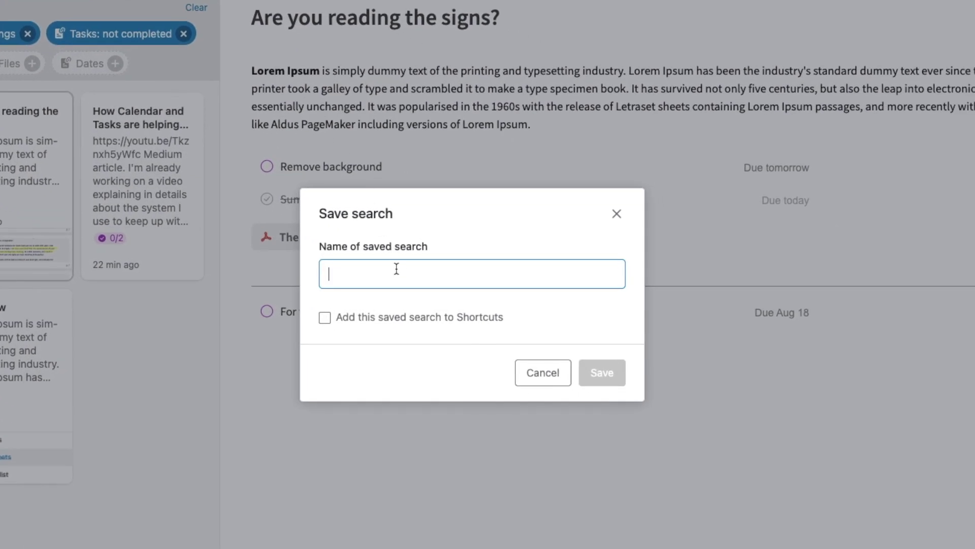
pyautogui.write('Meeting Tasks')
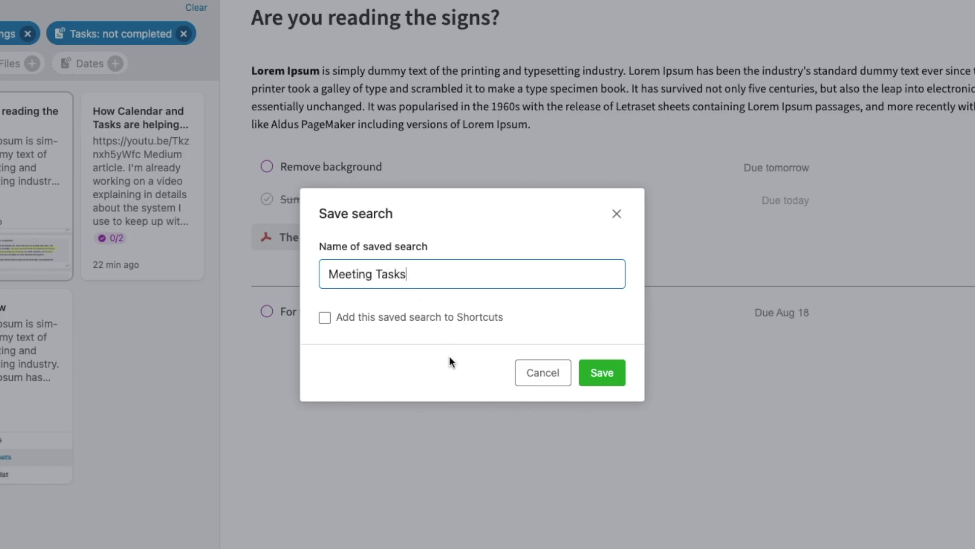
pyautogui.click(328, 324)
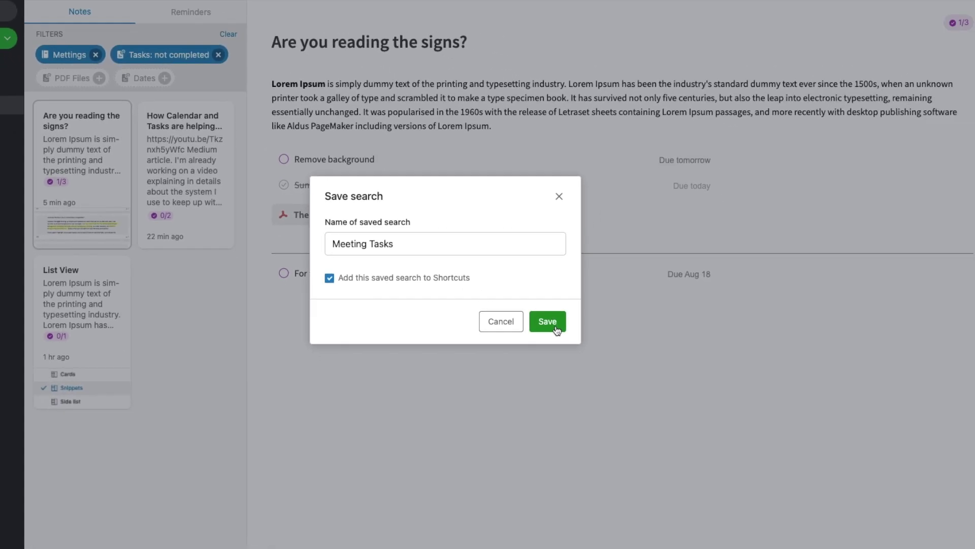
pyautogui.click(602, 372)
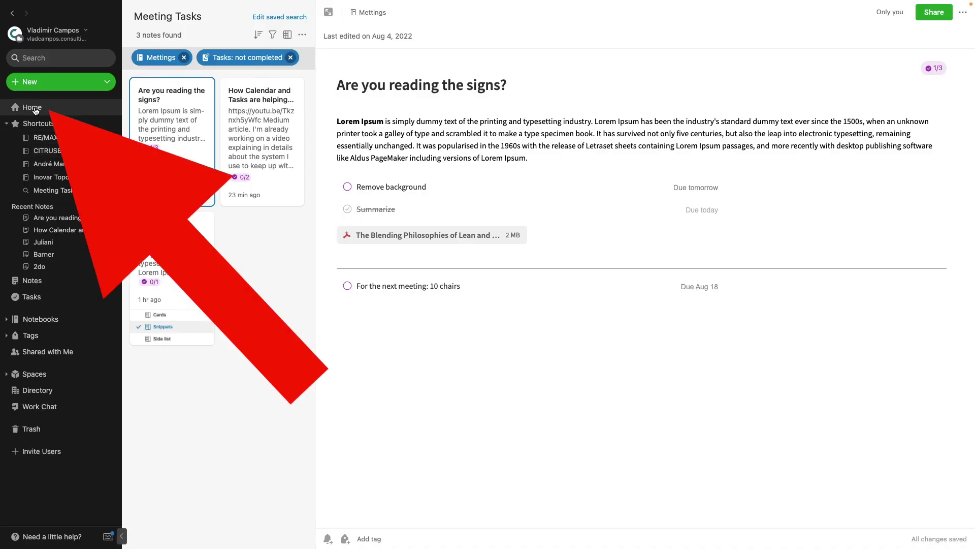
# Add a Filtered Notes widget to the Home dashboard, filtered by the 'Meeting Tasks' saved search.
pyautogui.click(34, 108)
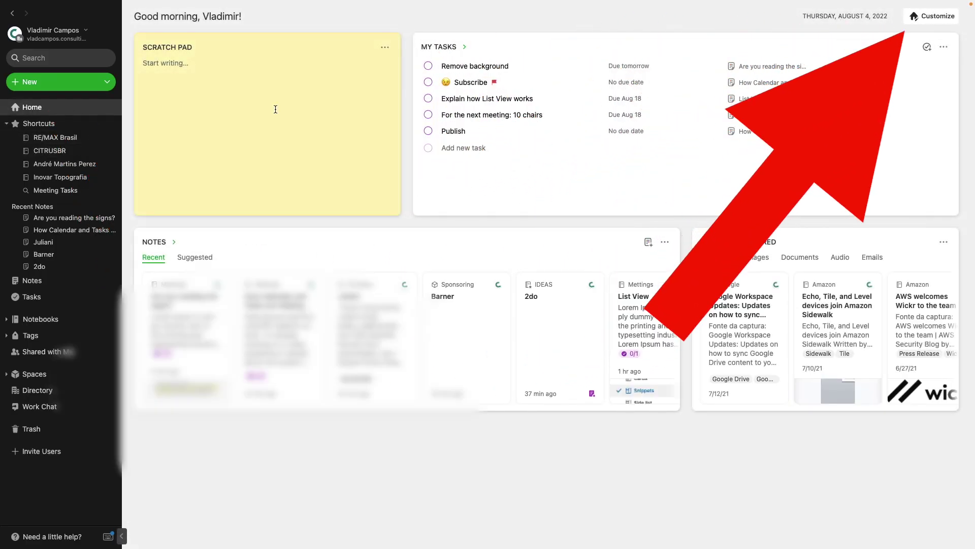
pyautogui.click(928, 16)
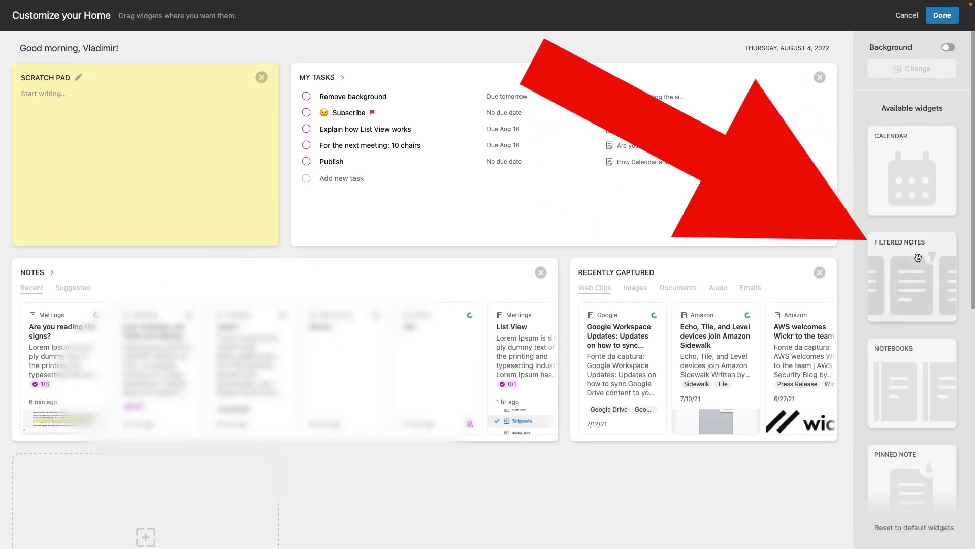
pyautogui.moveTo(918, 257); pyautogui.dragTo(103, 304)
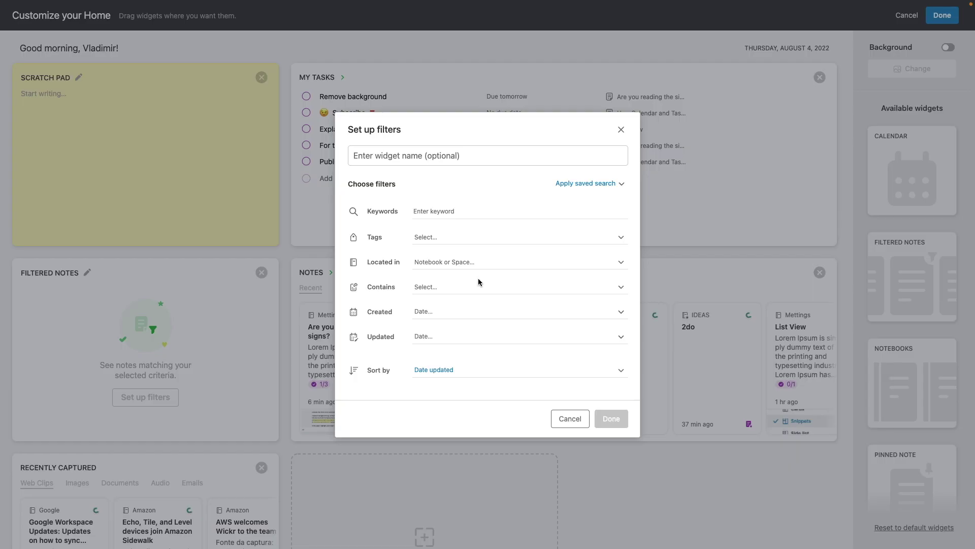
pyautogui.click(617, 186)
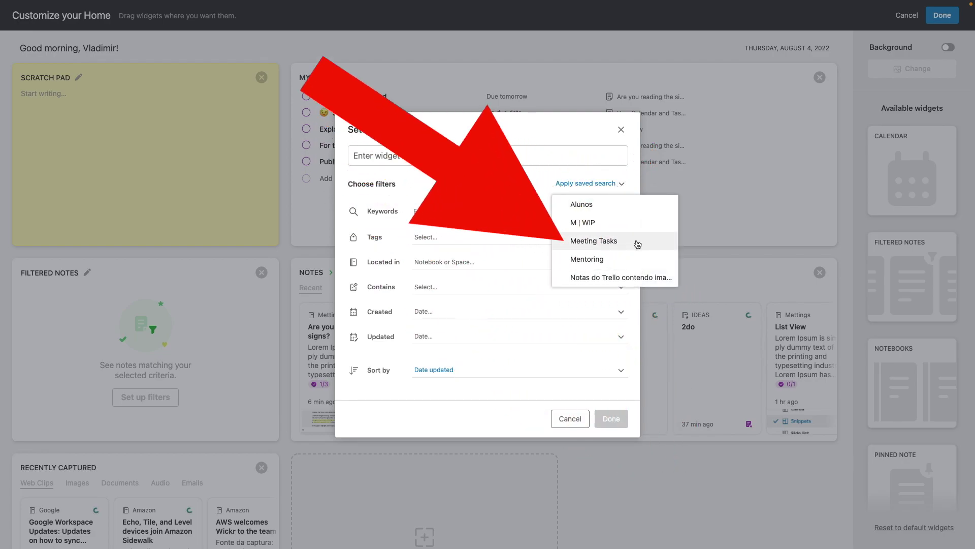
pyautogui.click(594, 240)
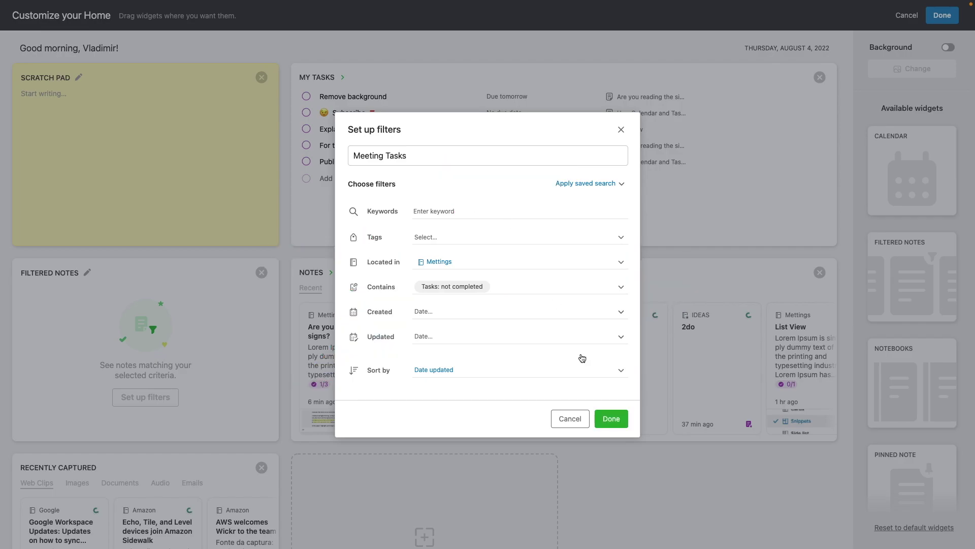
# Confirm the Meeting Tasks widget's filters and exit dashboard customization.
pyautogui.click(609, 419)
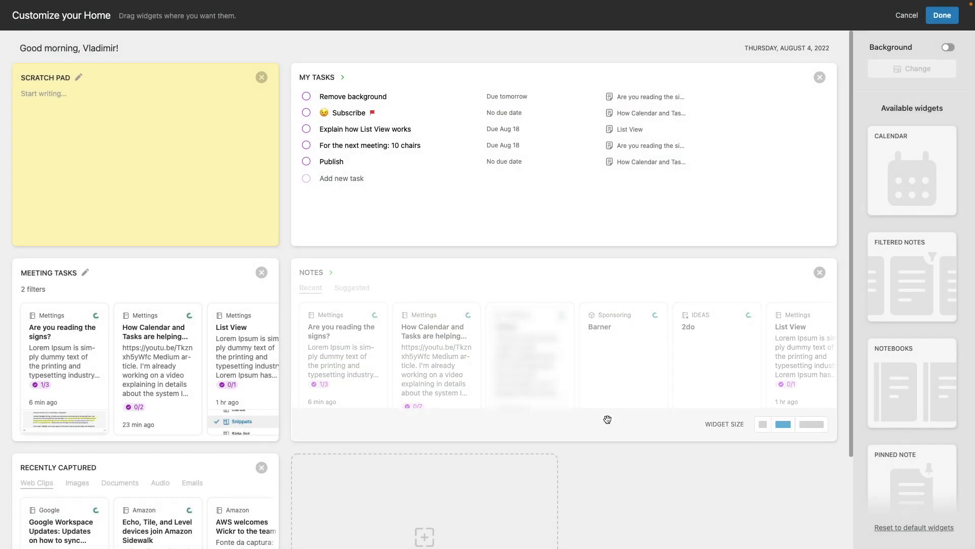
pyautogui.press('Return')
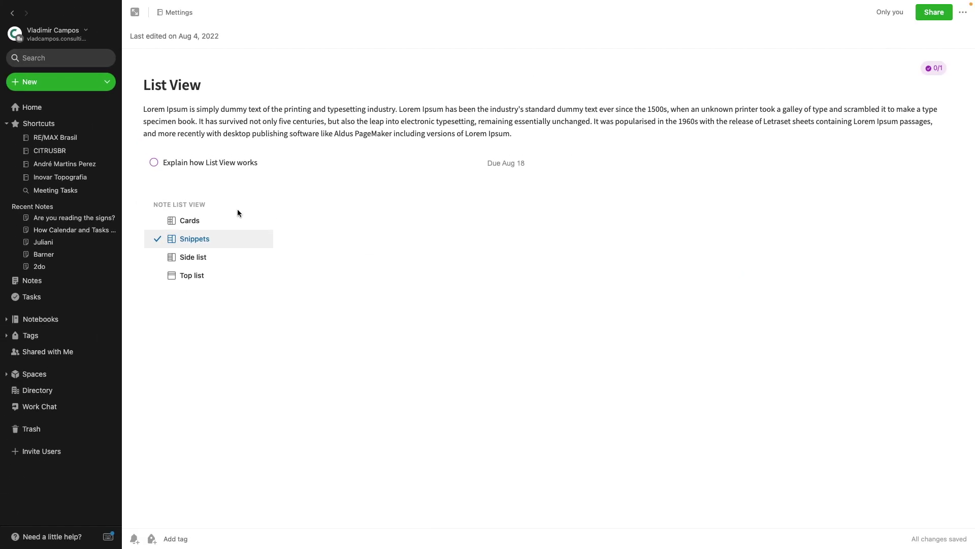
# Check off the 'Explain how List View works' task, then return to the Home dashboard.
pyautogui.click(154, 164)
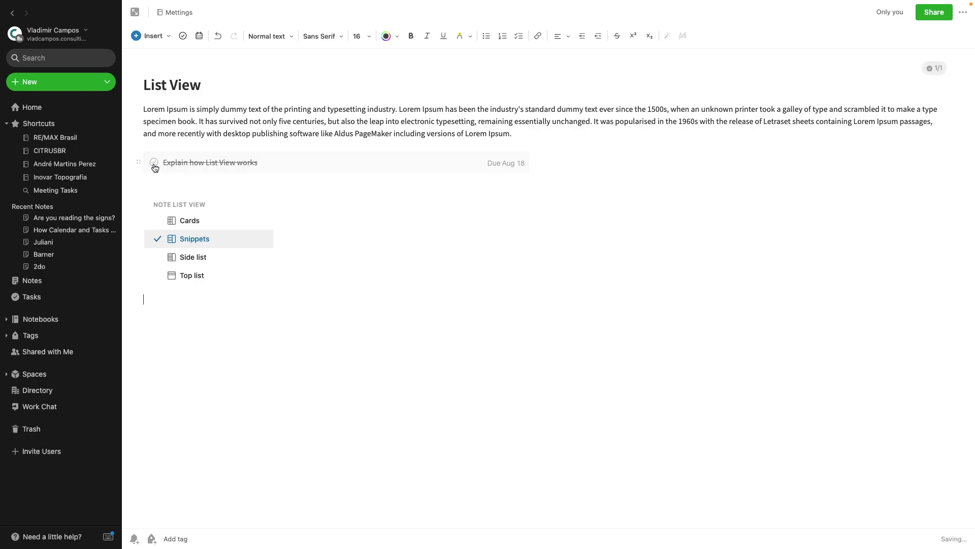
pyautogui.click(39, 109)
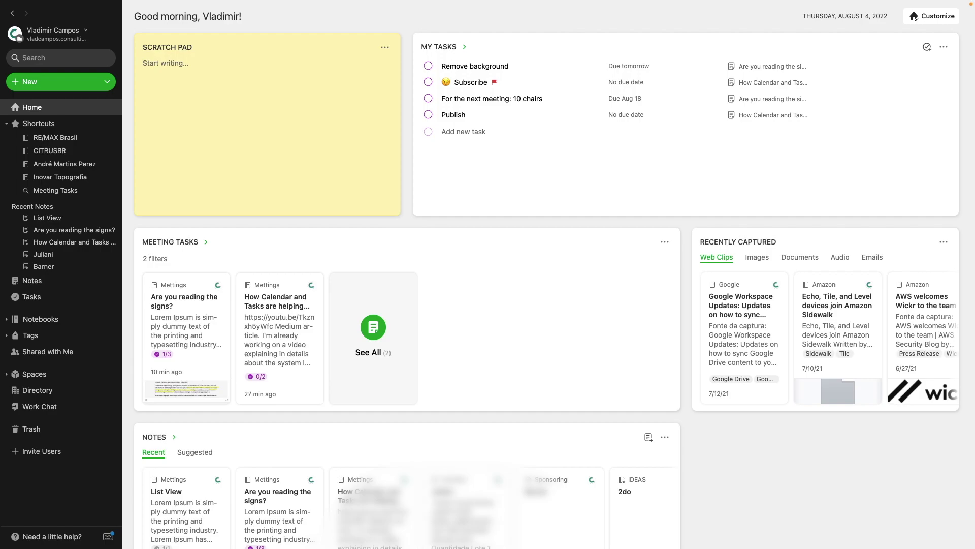